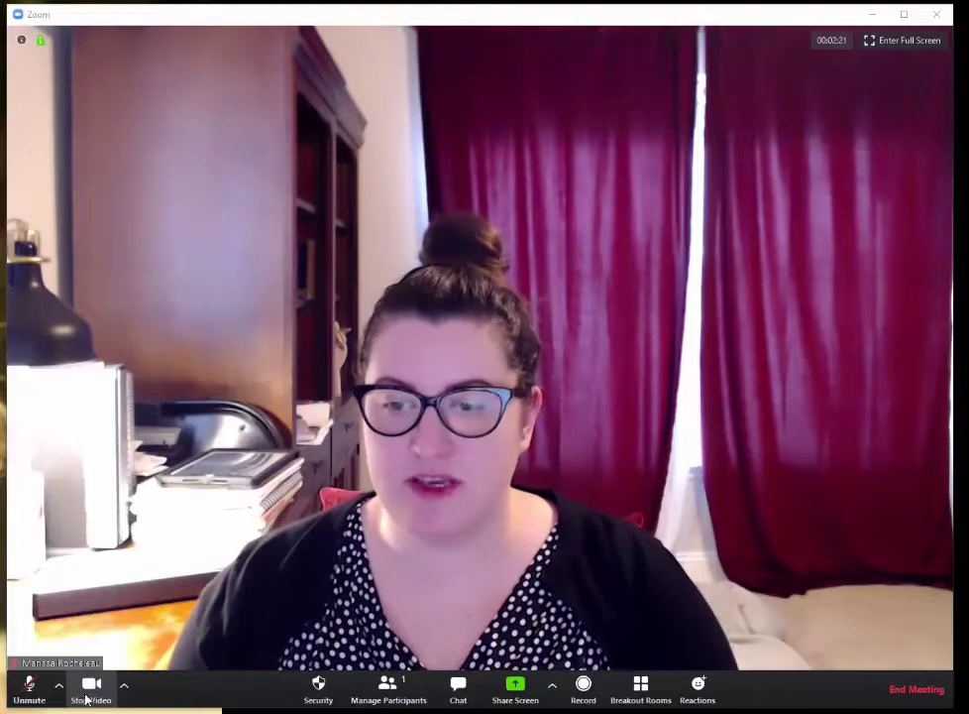
Turn the camera off and back on, then bring up the camera menu
{"action": "left_click", "coordinate": [90, 686]}
{"action": "left_click", "coordinate": [90, 685]}
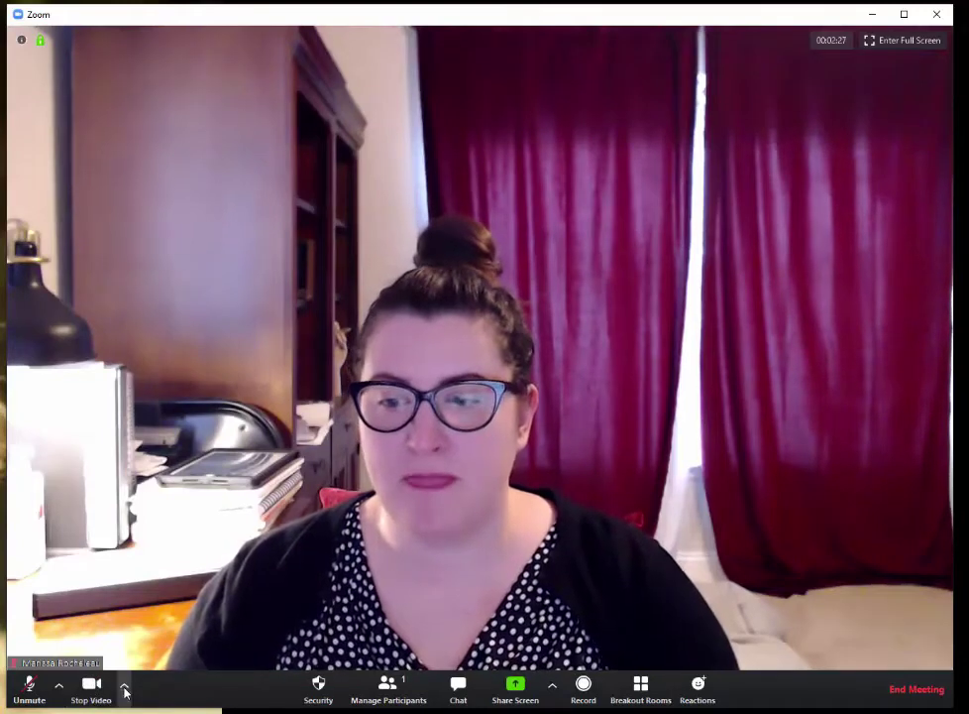
{"action": "left_click", "coordinate": [124, 686]}
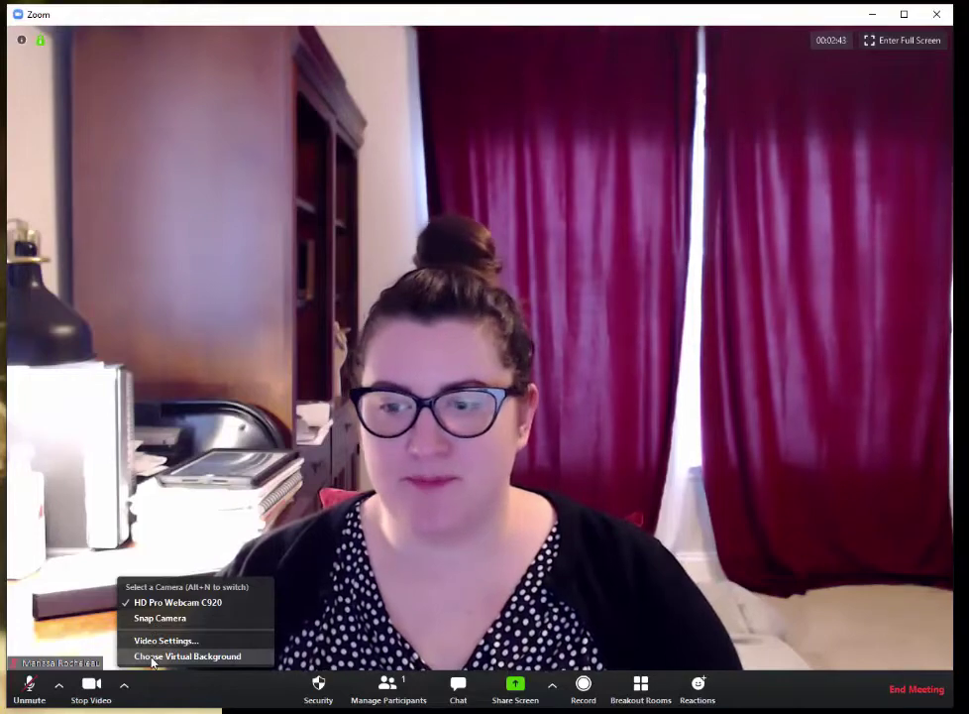
Open Settings at the Virtual Background page and shift the window toward the left
{"action": "left_click", "coordinate": [152, 659]}
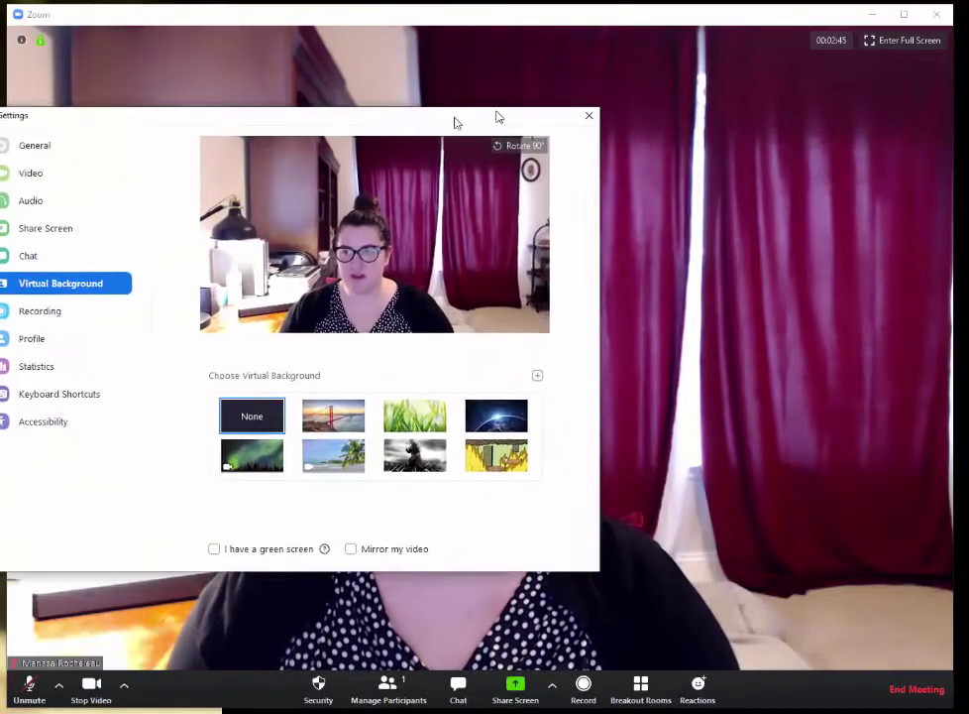
{"action": "left_click_drag", "start_coordinate": [455, 121], "coordinate": [612, 99]}
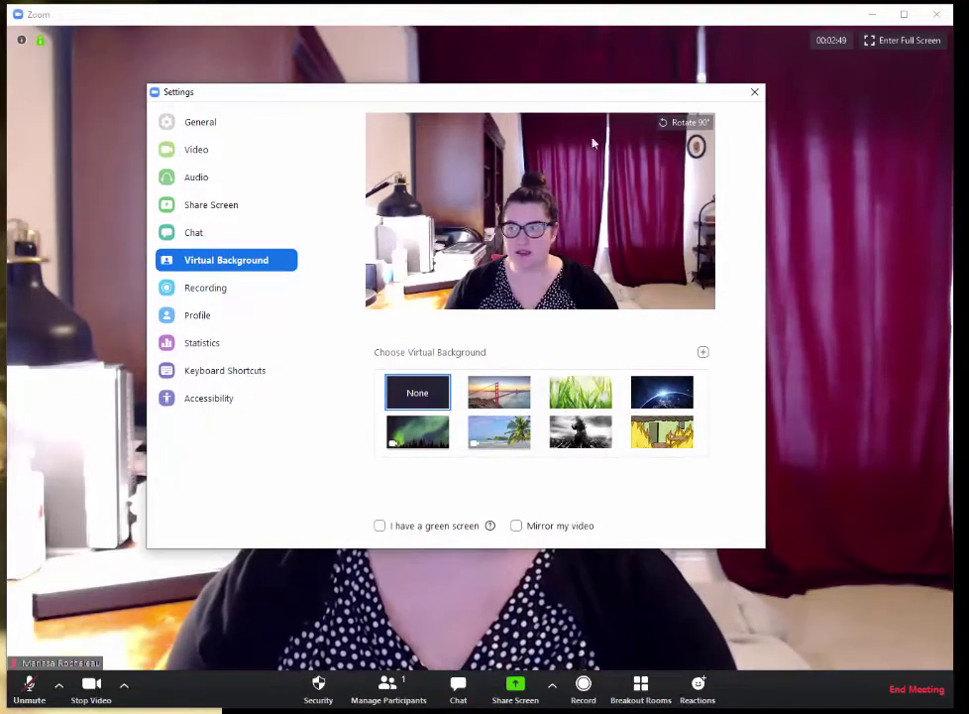
{"action": "left_click_drag", "start_coordinate": [558, 93], "coordinate": [460, 102]}
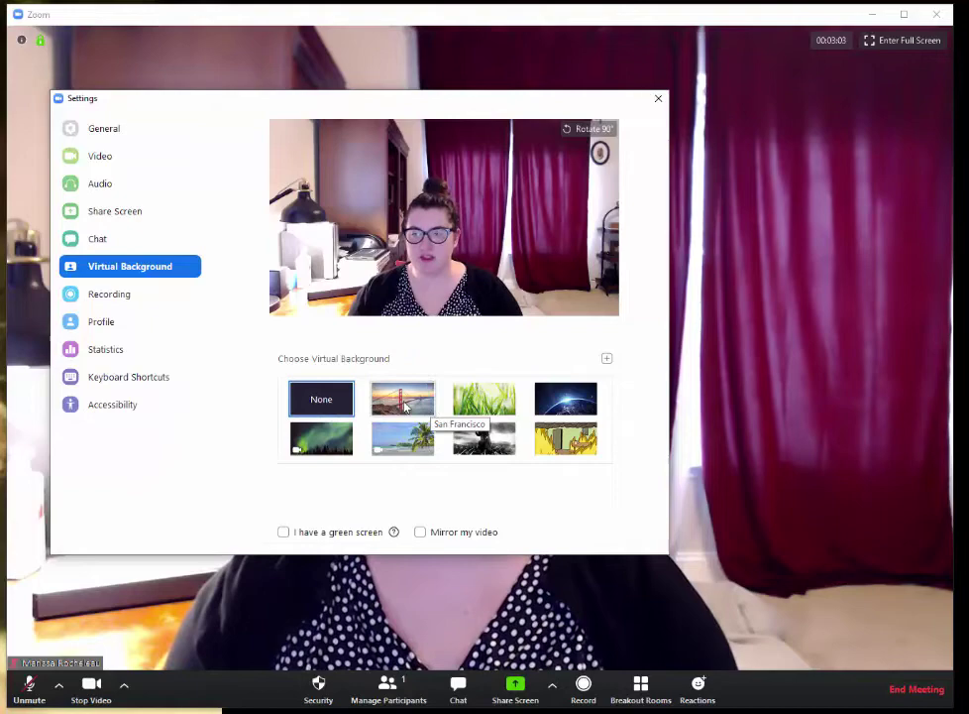
Apply the San Francisco Golden Gate Bridge background and slide Settings off to the left
{"action": "left_click", "coordinate": [405, 406]}
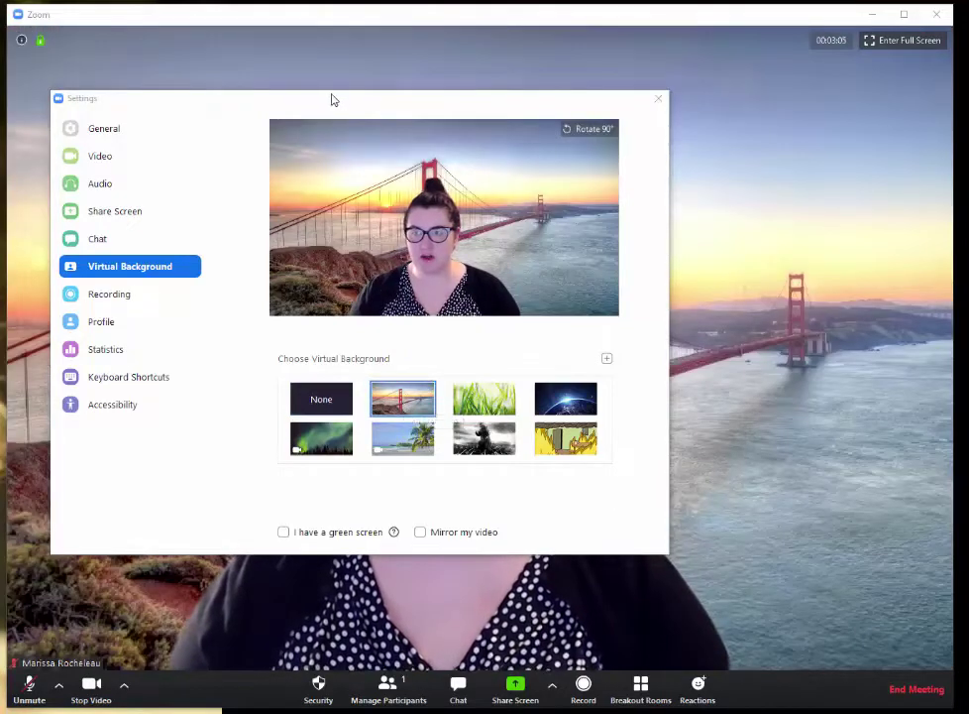
{"action": "mouse_move", "coordinate": [331, 97]}
{"action": "left_mouse_down"}
{"action": "mouse_move", "coordinate": [0, 109]}
{"action": "mouse_move", "coordinate": [0, 89]}
{"action": "mouse_move", "coordinate": [332, 80]}
{"action": "left_mouse_up"}
{"action": "left_click", "coordinate": [387, 417]}
{"action": "left_click_drag", "start_coordinate": [454, 80], "coordinate": [0, 72]}
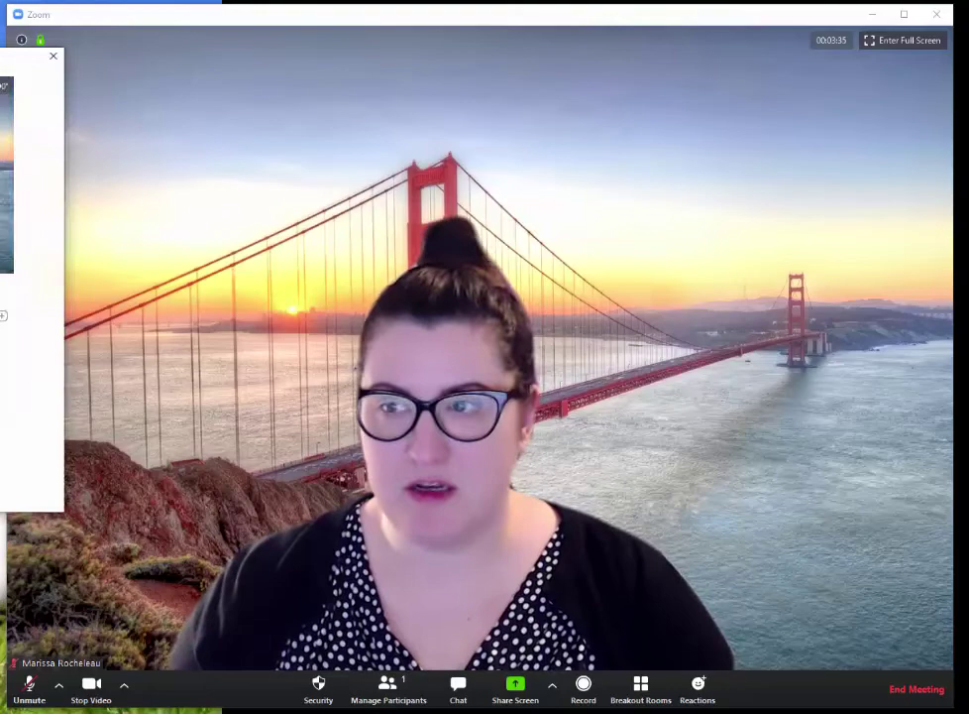
Bring Settings back and apply the black-and-white Godzilla background
{"action": "left_click_drag", "start_coordinate": [0, 59], "coordinate": [508, 78]}
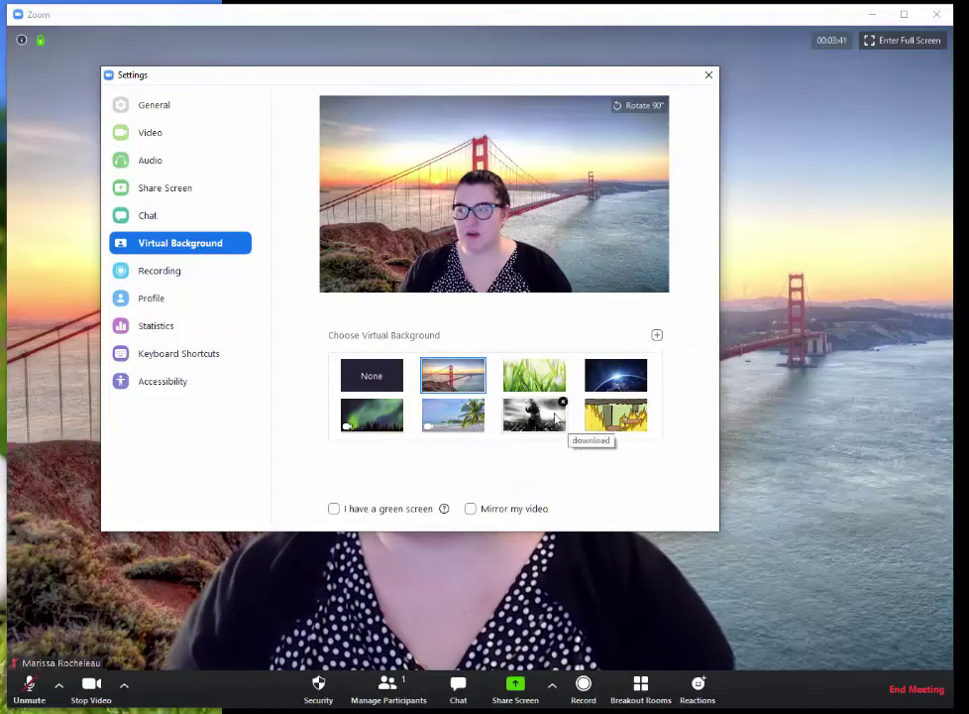
{"action": "left_click", "coordinate": [656, 337]}
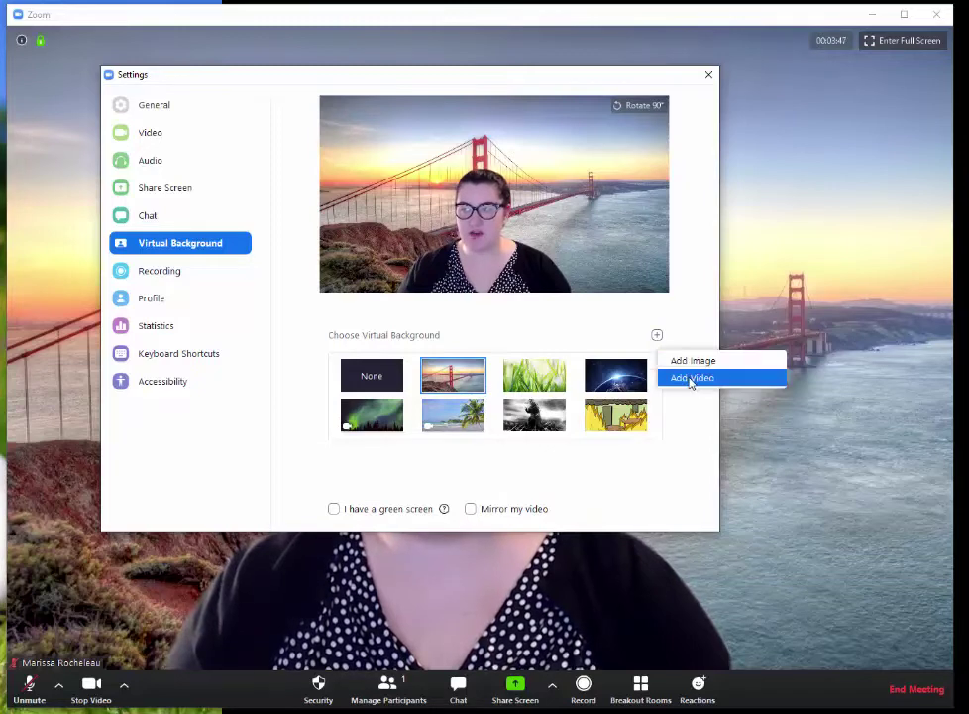
{"action": "left_click", "coordinate": [534, 414]}
{"action": "left_click_drag", "start_coordinate": [446, 81], "coordinate": [0, 71]}
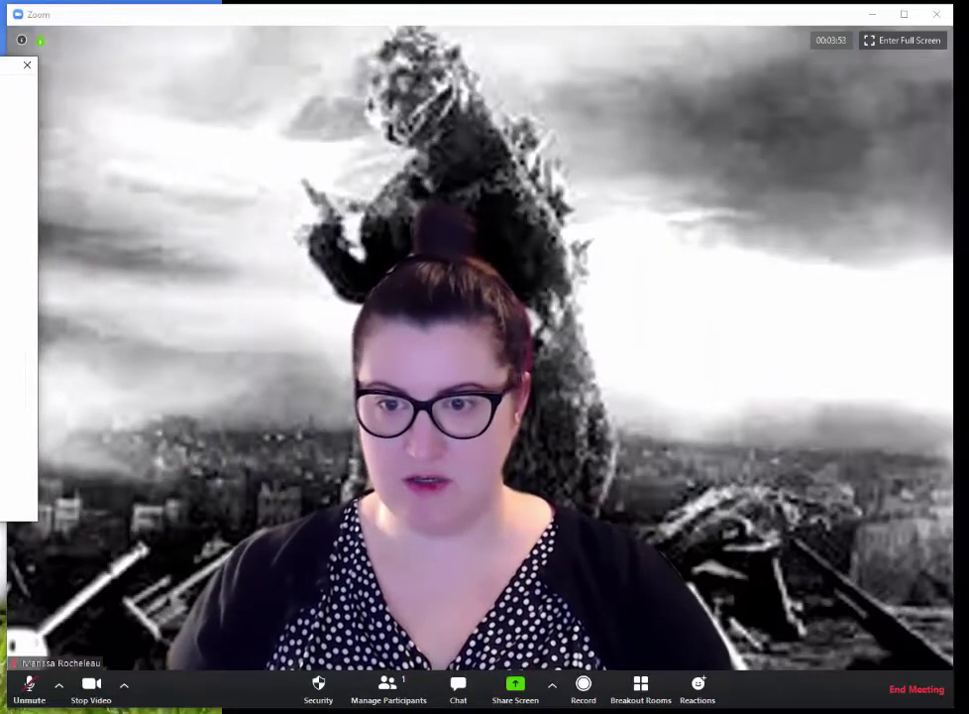
Switch to the cartoon burning-room background and close Settings
{"action": "left_click", "coordinate": [18, 410]}
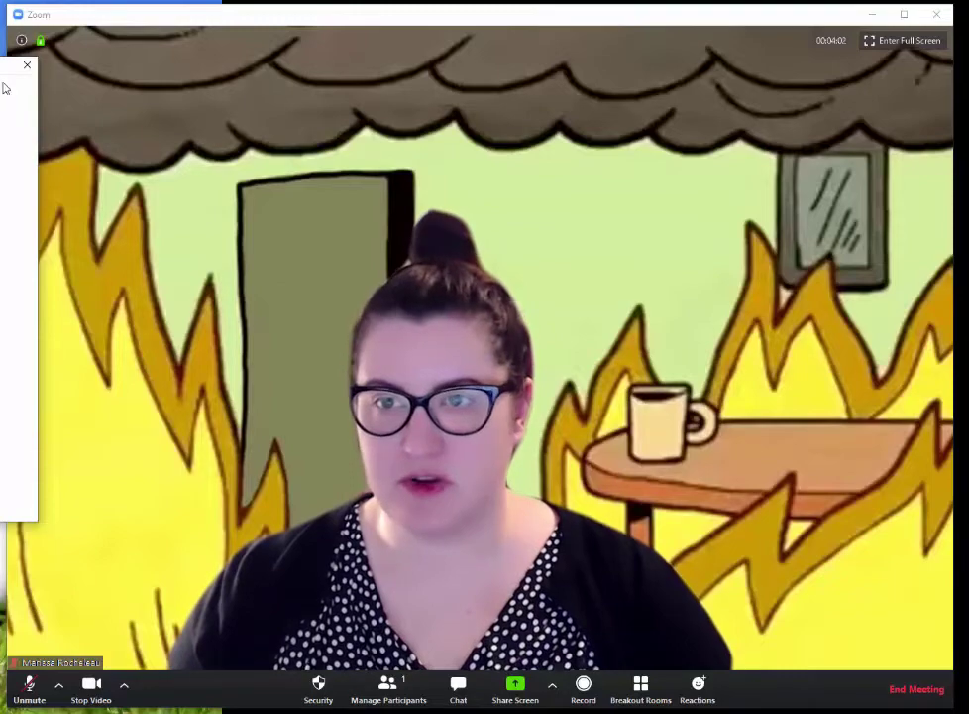
{"action": "left_click_drag", "start_coordinate": [2, 73], "coordinate": [111, 89]}
{"action": "left_click", "coordinate": [207, 81]}
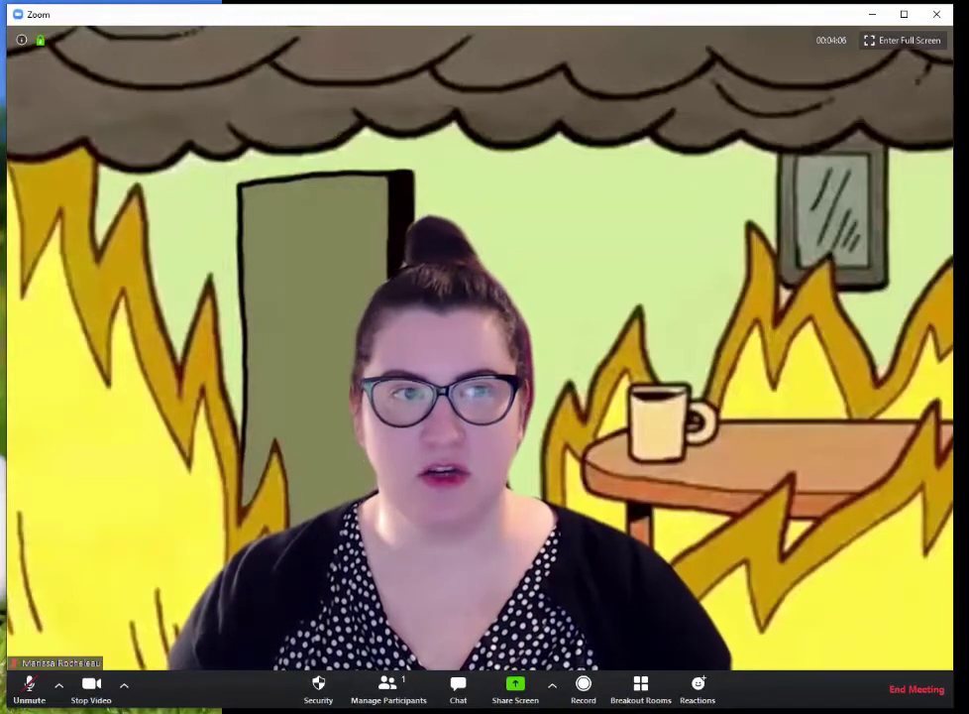
Bring the Canva browser over the meeting and scroll down its home page
{"action": "left_click_drag", "start_coordinate": [5, 37], "coordinate": [381, 27]}
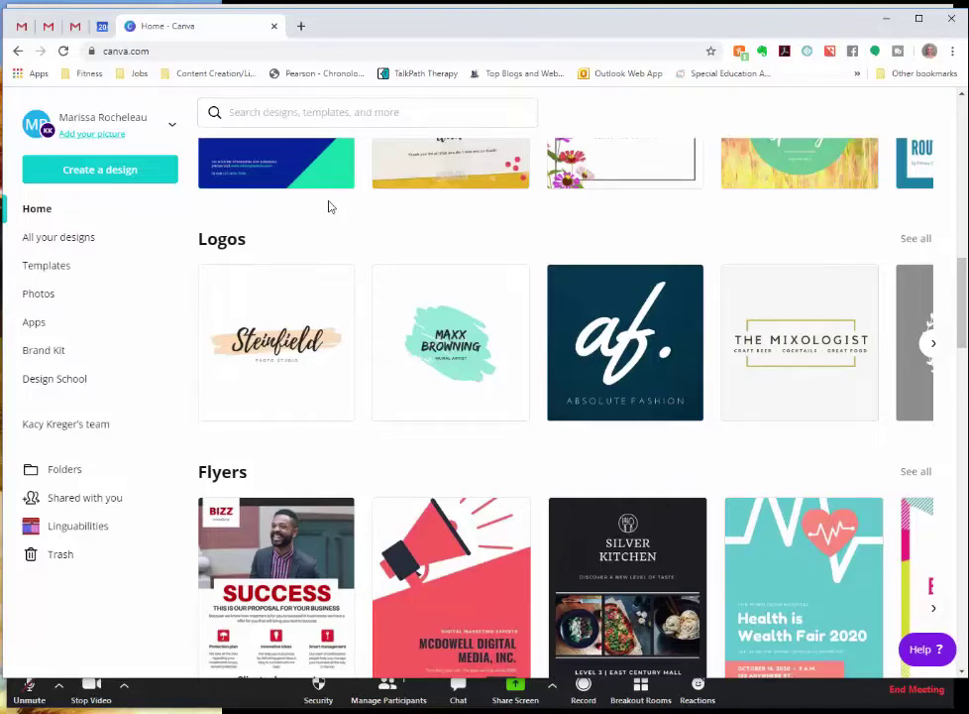
{"action": "scroll", "coordinate": [331, 203], "scroll_direction": "down", "scroll_amount": 10}
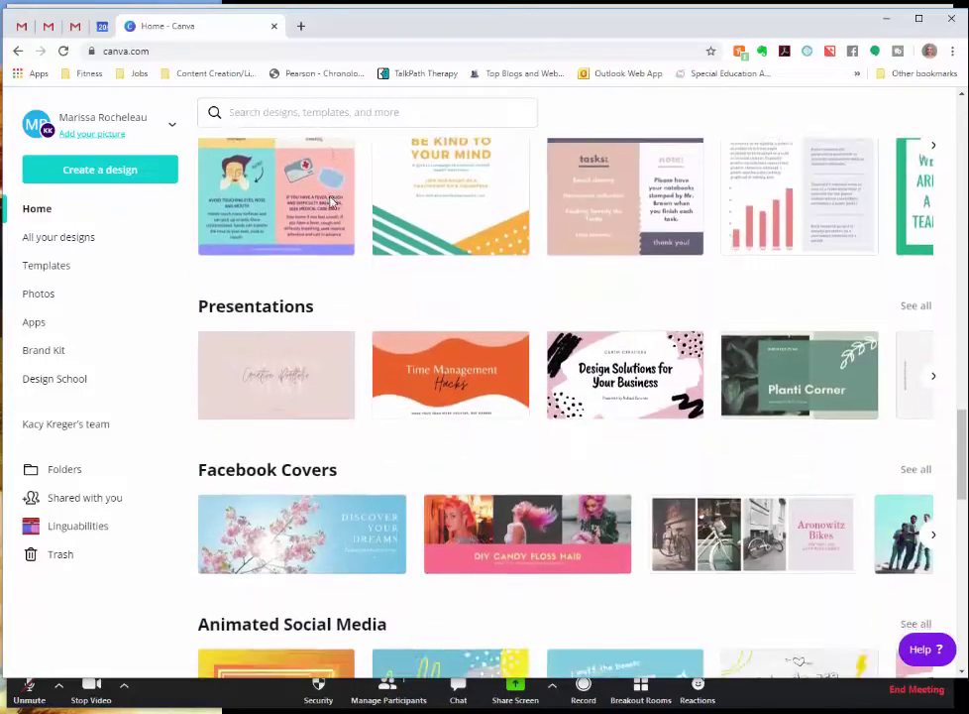
{"action": "scroll", "coordinate": [331, 201], "scroll_direction": "down", "scroll_amount": 7}
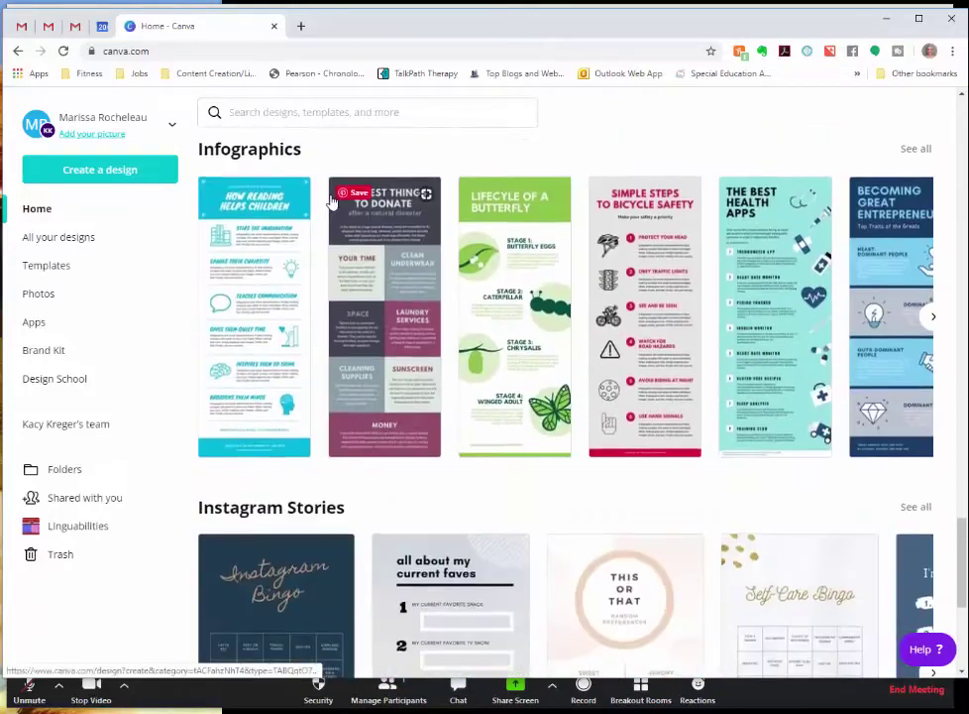
{"action": "scroll", "coordinate": [331, 202], "scroll_direction": "down", "scroll_amount": 6}
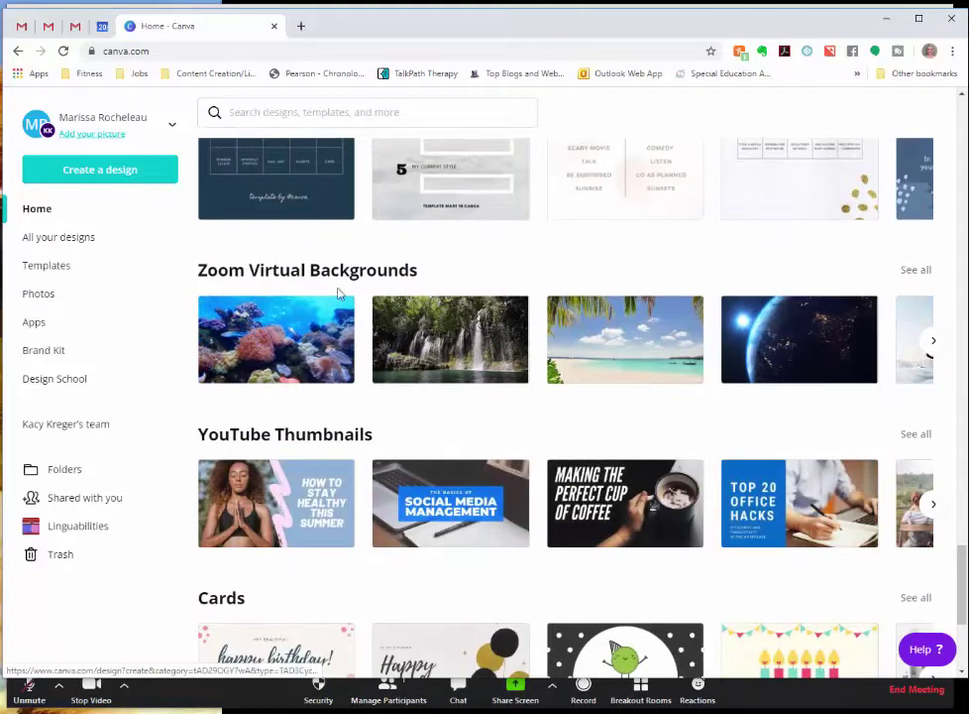
Browse all Zoom Virtual Backgrounds templates, then move the browser away to reveal the meeting
{"action": "left_click", "coordinate": [912, 270]}
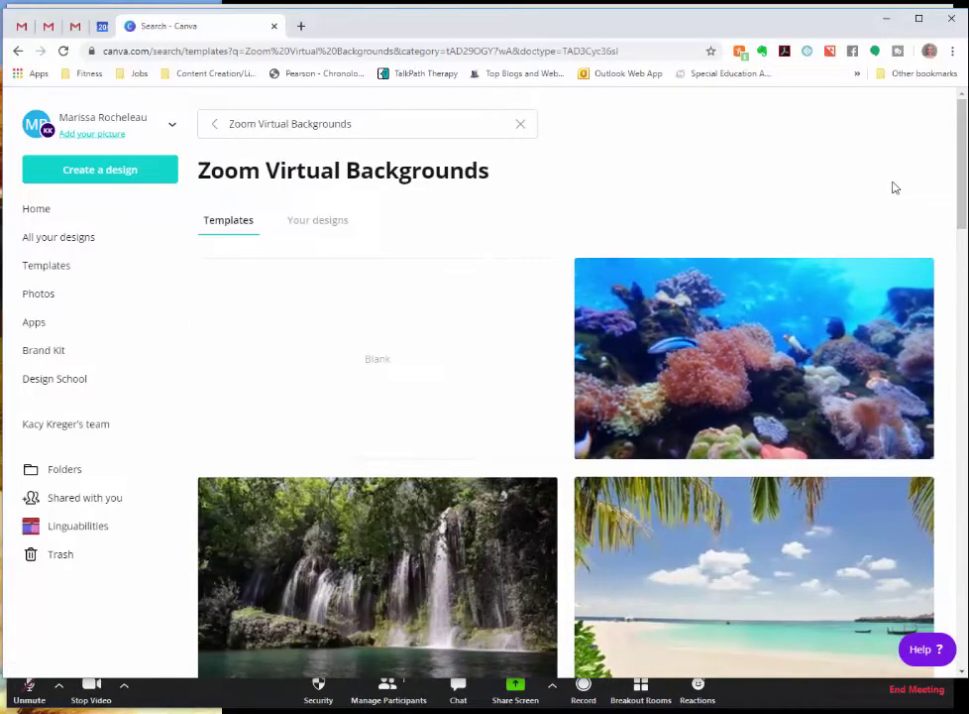
{"action": "scroll", "coordinate": [890, 183], "scroll_direction": "down", "scroll_amount": 3}
{"action": "scroll", "coordinate": [890, 178], "scroll_direction": "down", "scroll_amount": 6}
{"action": "scroll", "coordinate": [890, 178], "scroll_direction": "down", "scroll_amount": 5}
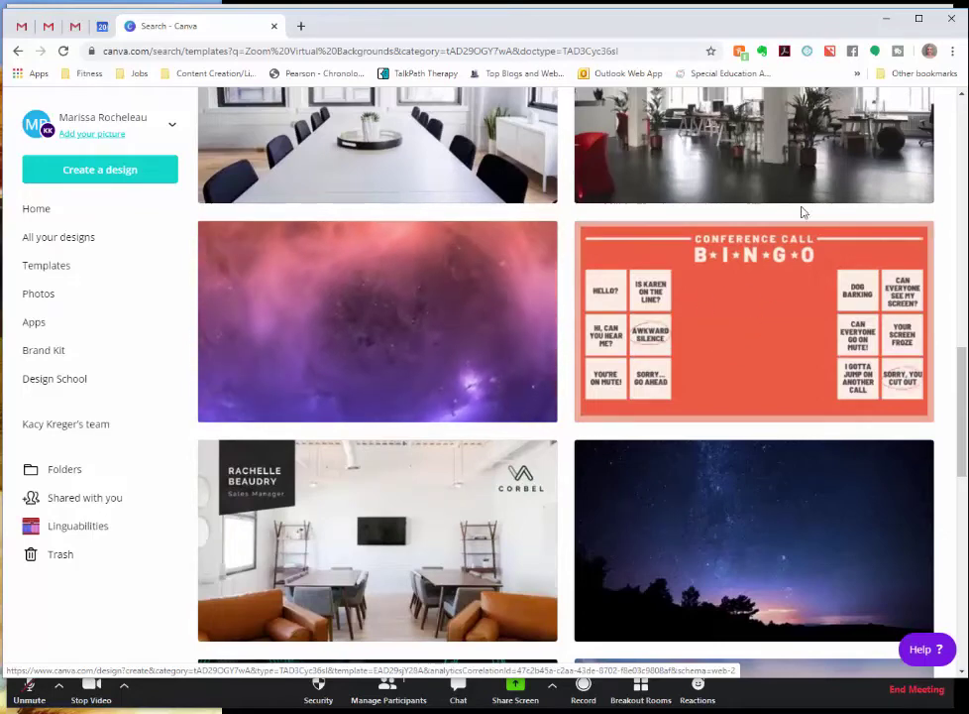
{"action": "double_click", "coordinate": [702, 31]}
{"action": "left_click", "coordinate": [180, 45]}
Reopen the Virtual Background settings from the camera menu and set the background to None
{"action": "left_click", "coordinate": [124, 683]}
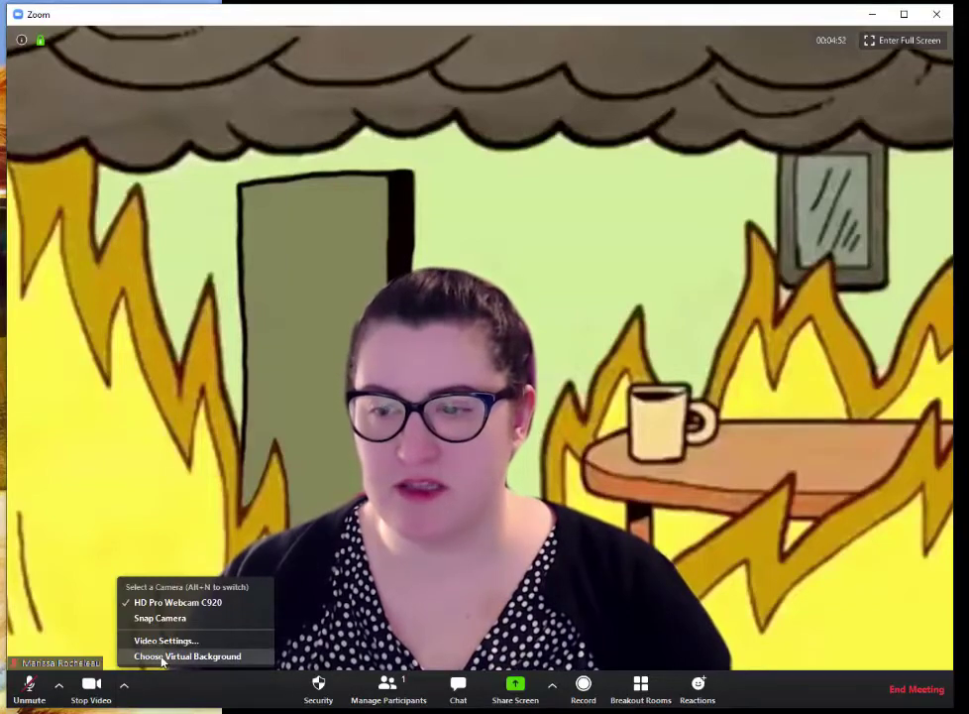
{"action": "left_click", "coordinate": [161, 658]}
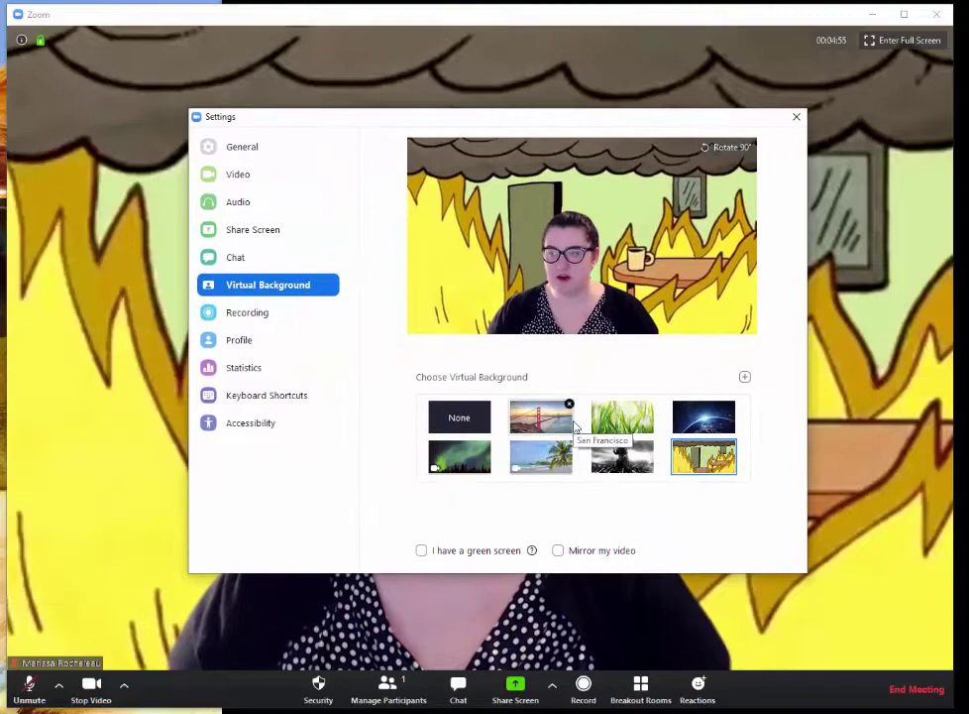
{"action": "left_click", "coordinate": [470, 424]}
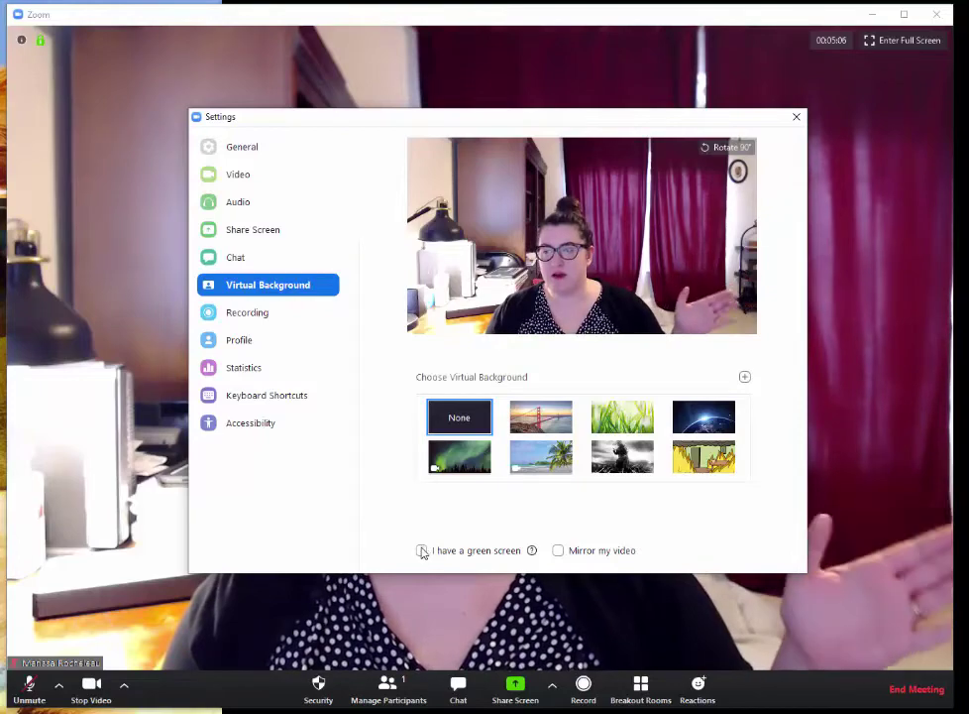
With green screen on, try the San Francisco and Grass backgrounds, then turn green screen off
{"action": "left_click", "coordinate": [422, 550]}
{"action": "left_click", "coordinate": [543, 433]}
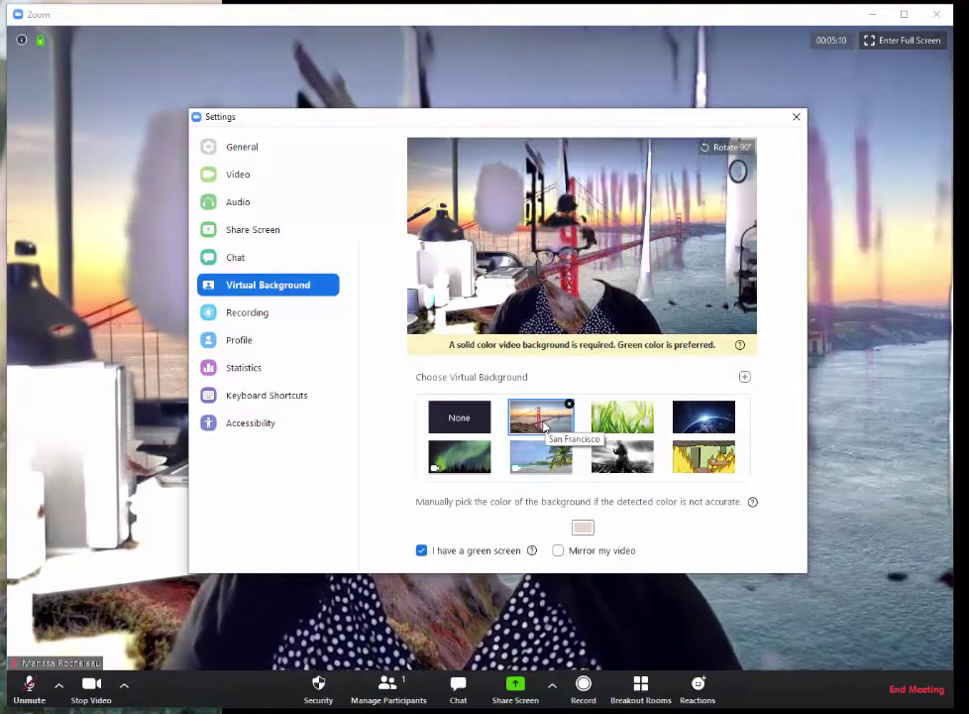
{"action": "left_click", "coordinate": [624, 425]}
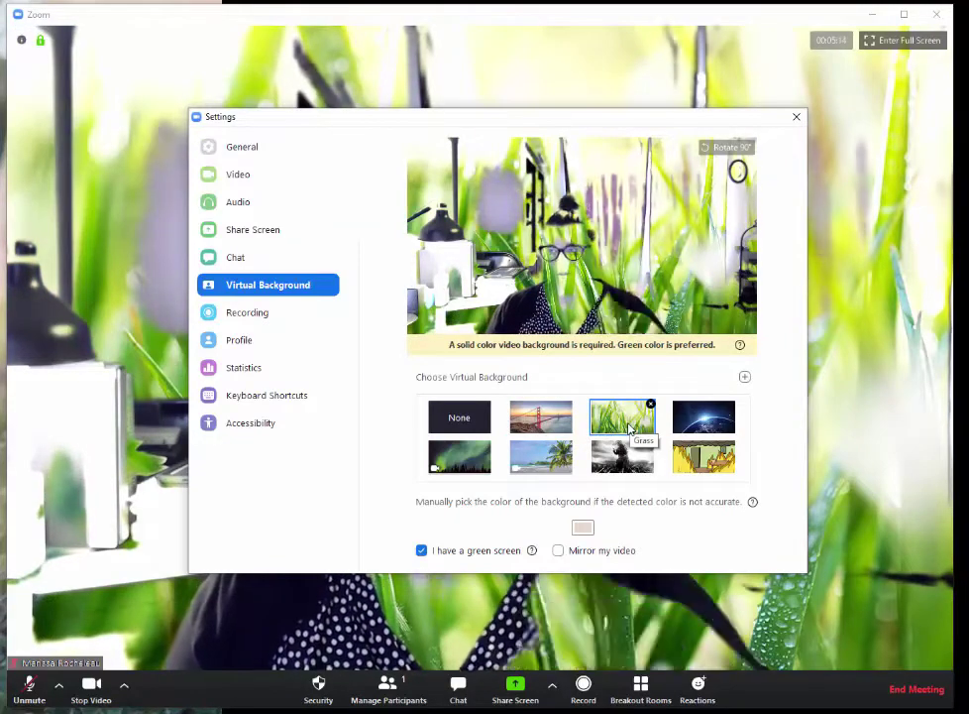
{"action": "left_click", "coordinate": [423, 551]}
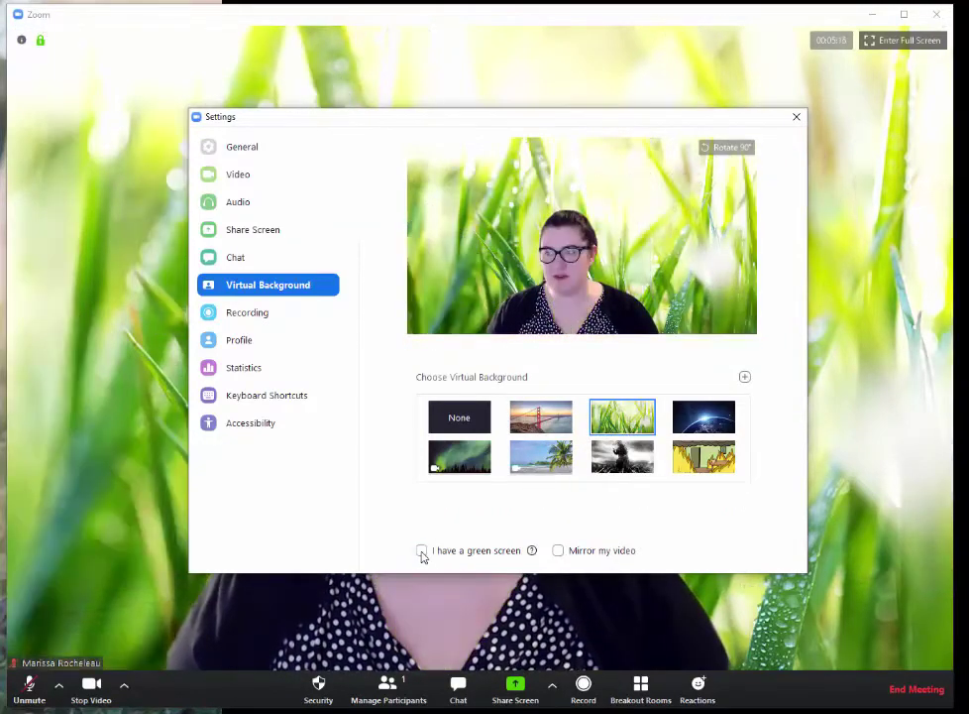
Toggle Mirror my video on and off, set the background to None, and close Settings
{"action": "left_click", "coordinate": [558, 551]}
{"action": "left_click", "coordinate": [558, 551]}
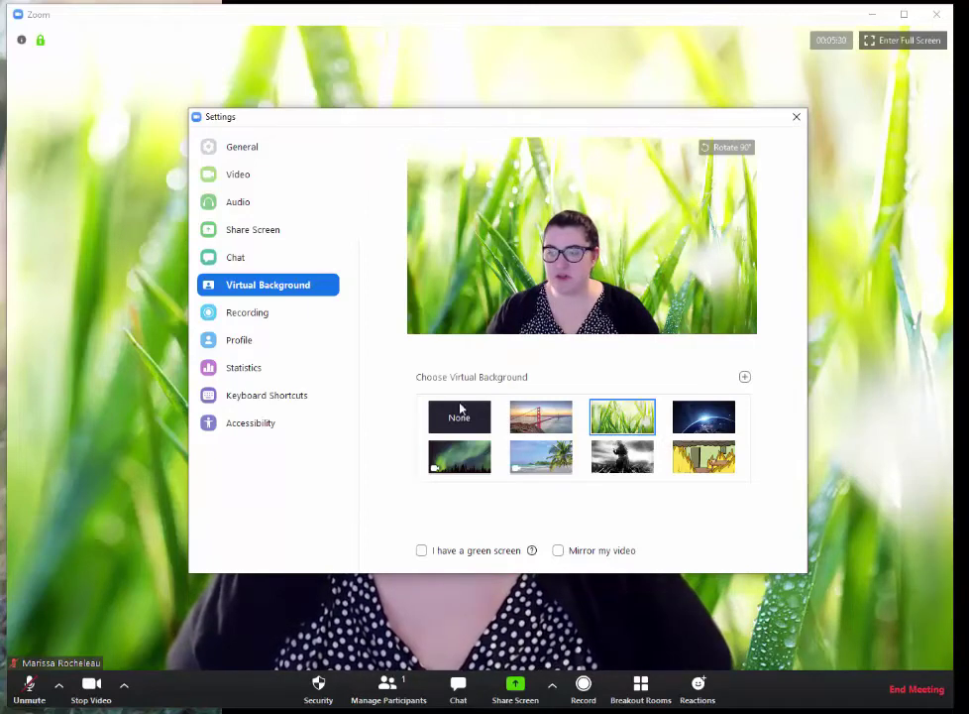
{"action": "left_click", "coordinate": [462, 415]}
{"action": "left_click", "coordinate": [797, 118]}
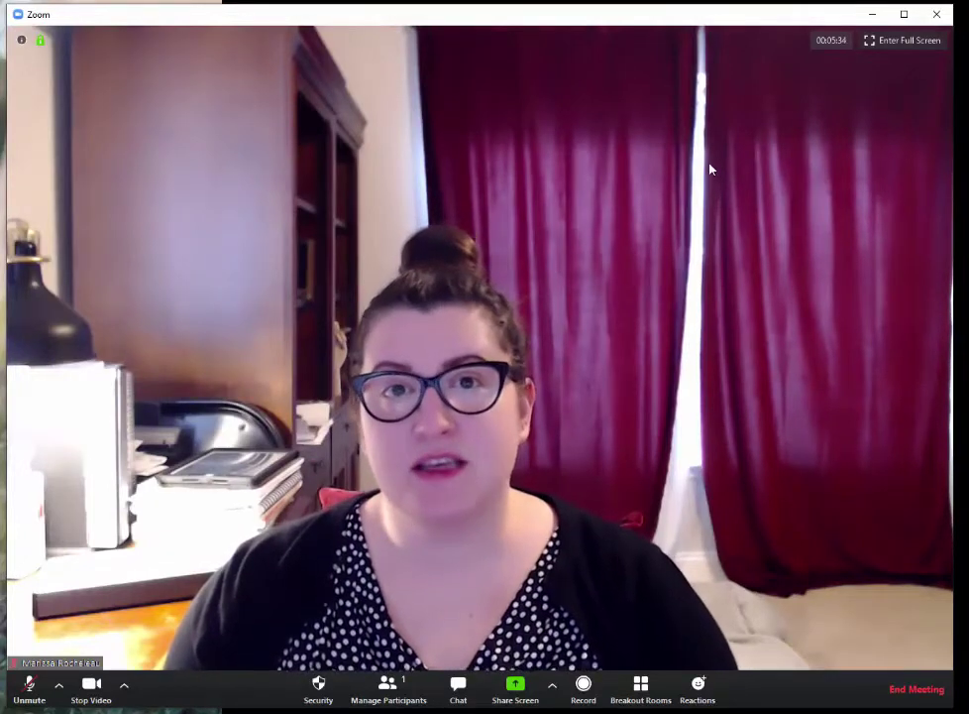